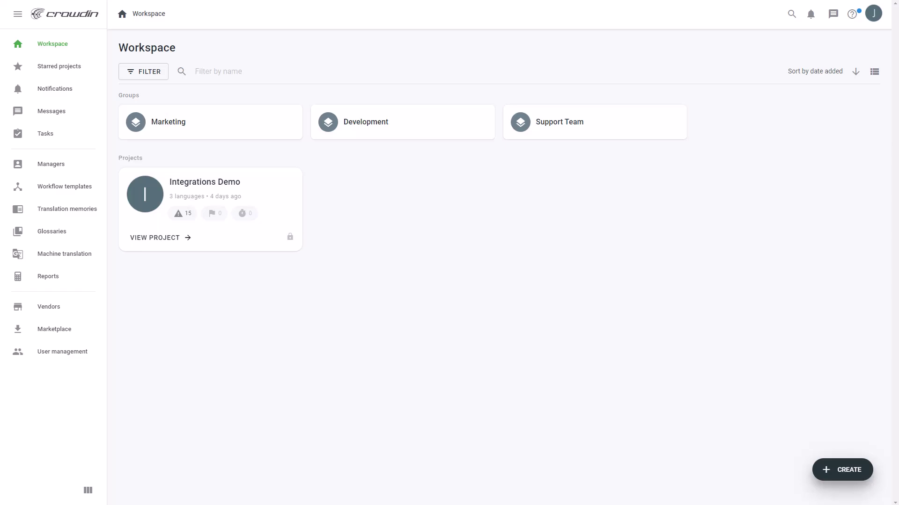
Find 'gainsight px' in the Crowdin Marketplace and install the Gainsight PX app.
click(52, 329)
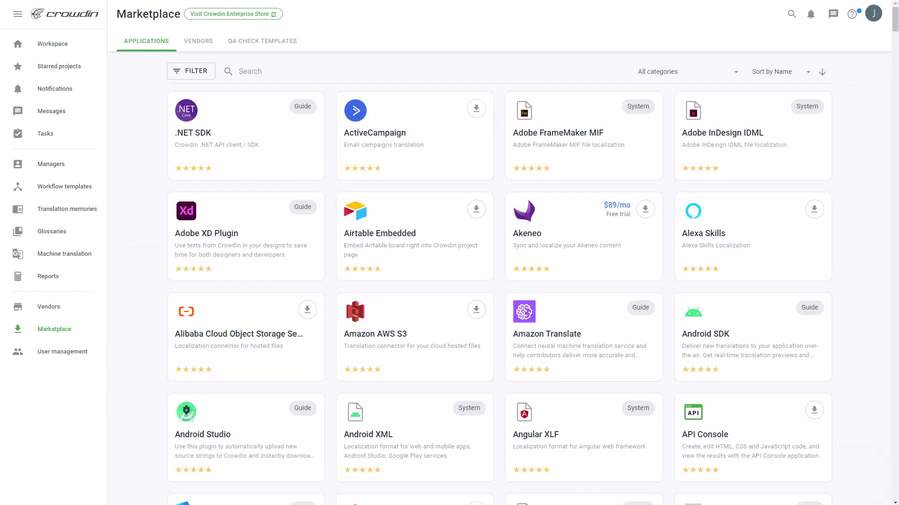
click(263, 72)
text(gainsight px)
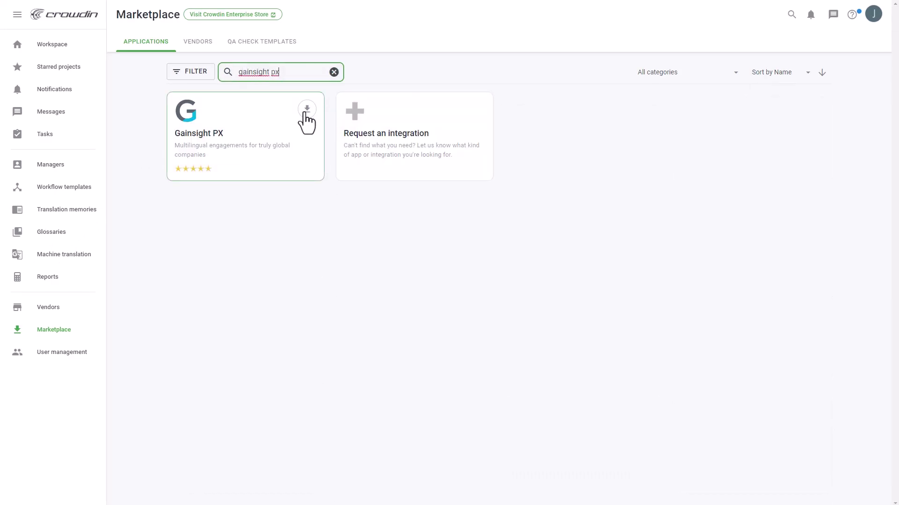
click(307, 112)
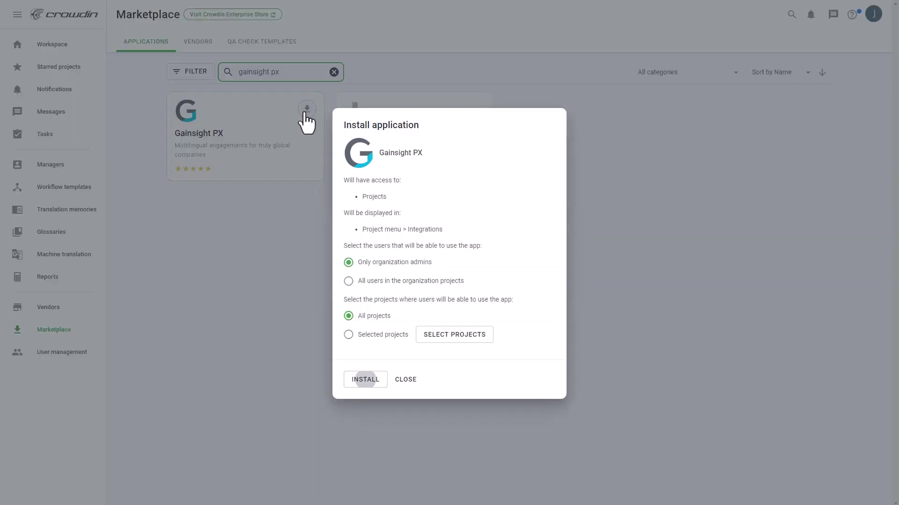
click(359, 385)
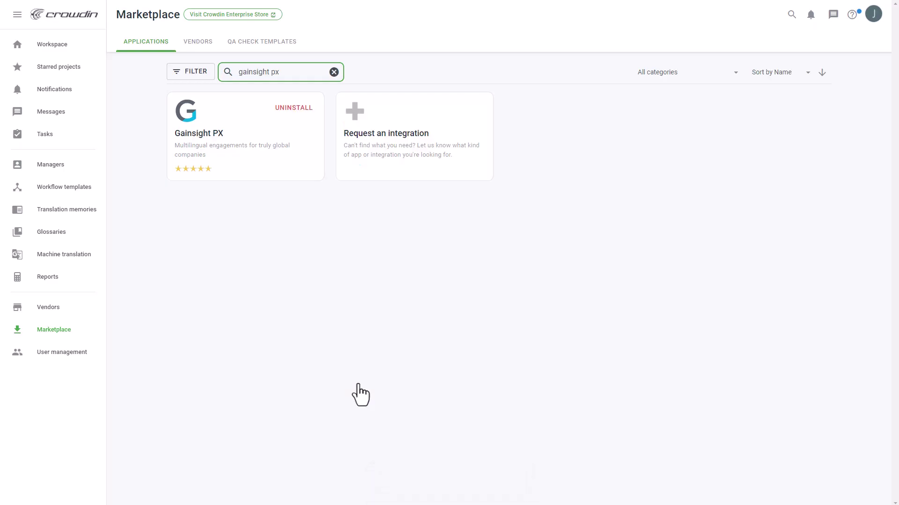
Filter the Integrations Demo project's integrations by 'gainsight px' to show the connector.
click(47, 44)
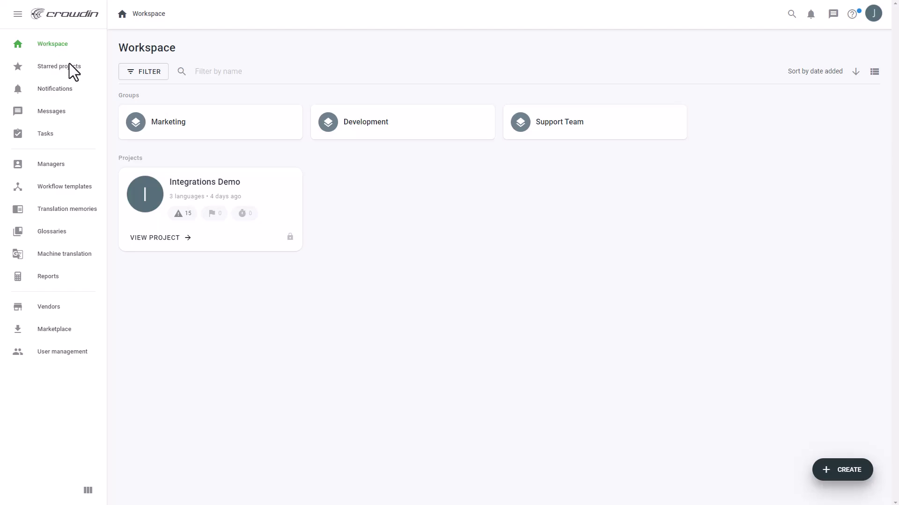
click(200, 182)
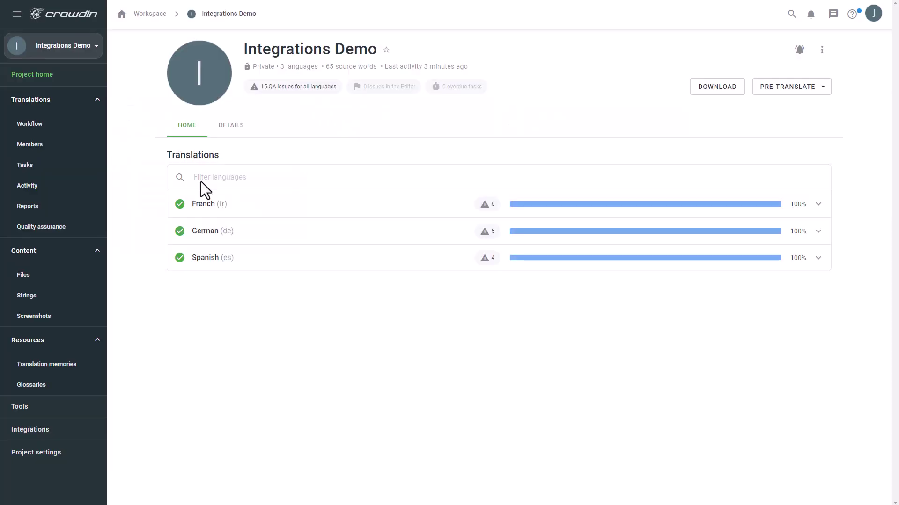
click(49, 428)
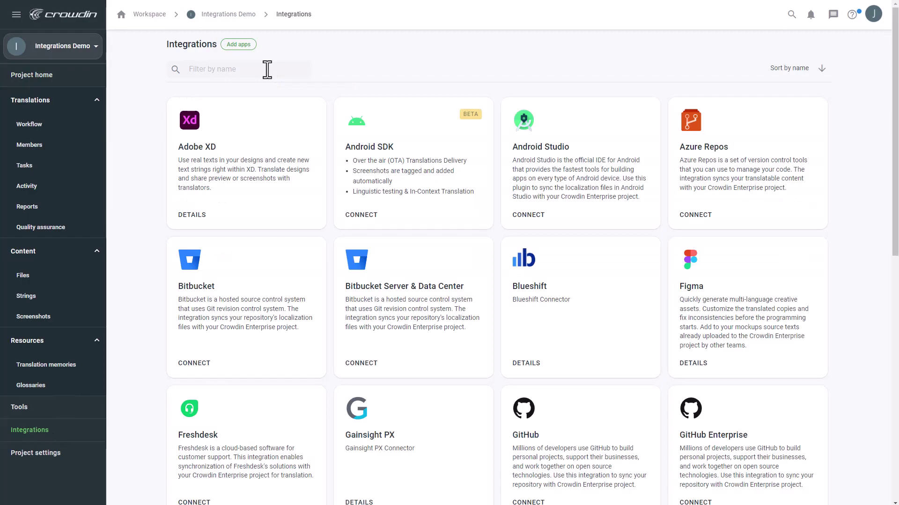
click(283, 68)
text(gainsight px)
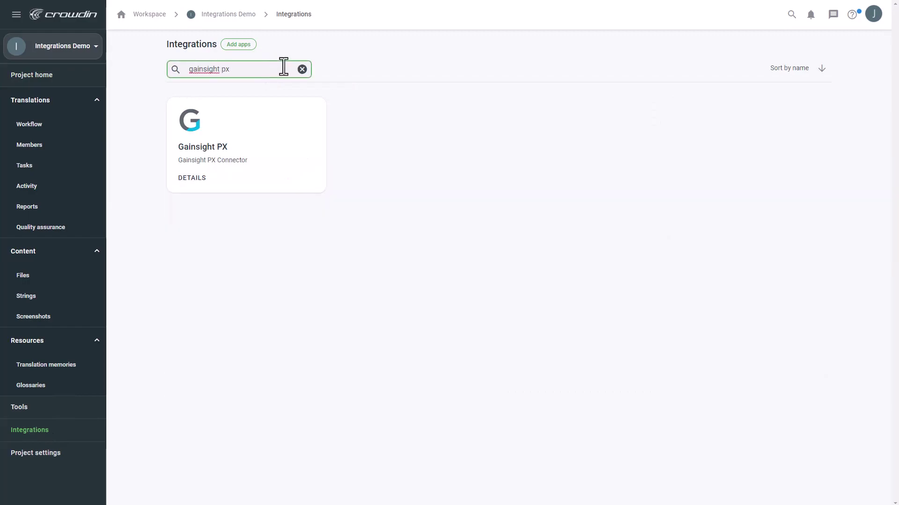
Generate a new Gainsight PX API key on the Administration > REST API page.
click(251, 135)
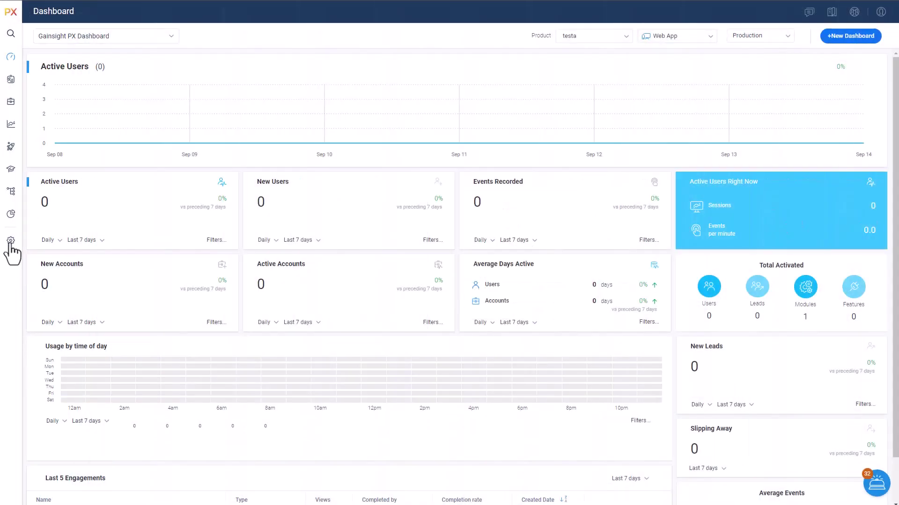
mouse_move(10, 241)
click(43, 242)
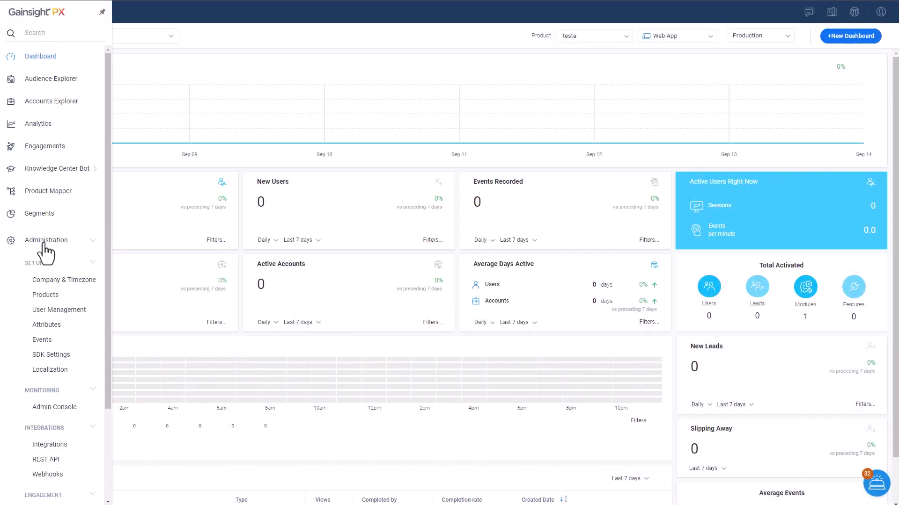
click(43, 463)
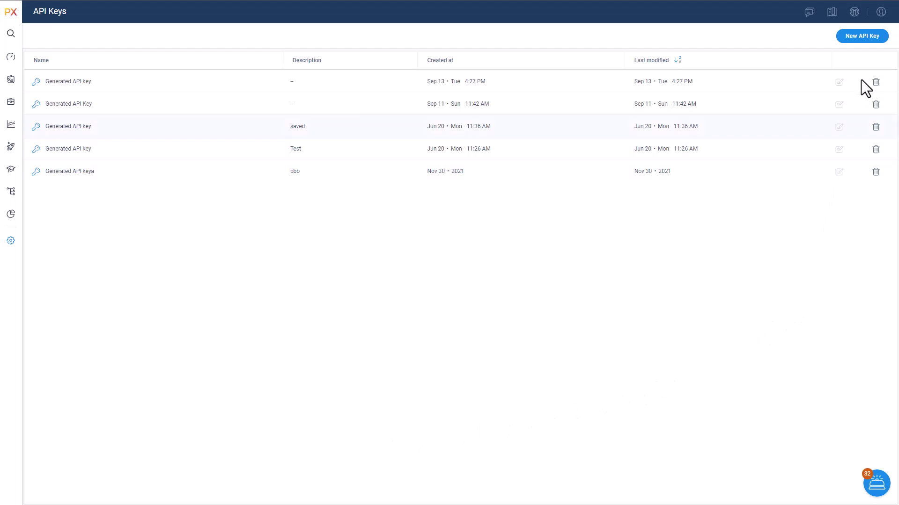
click(867, 42)
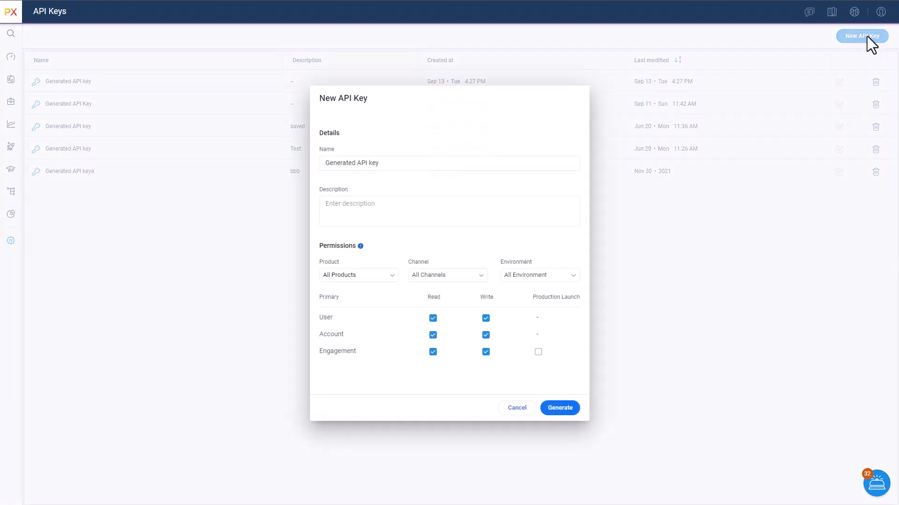
click(566, 408)
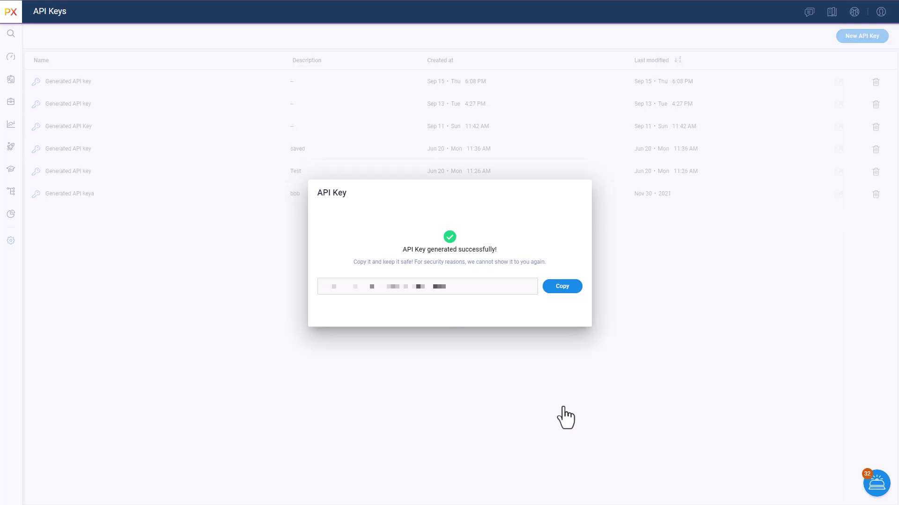
click(564, 408)
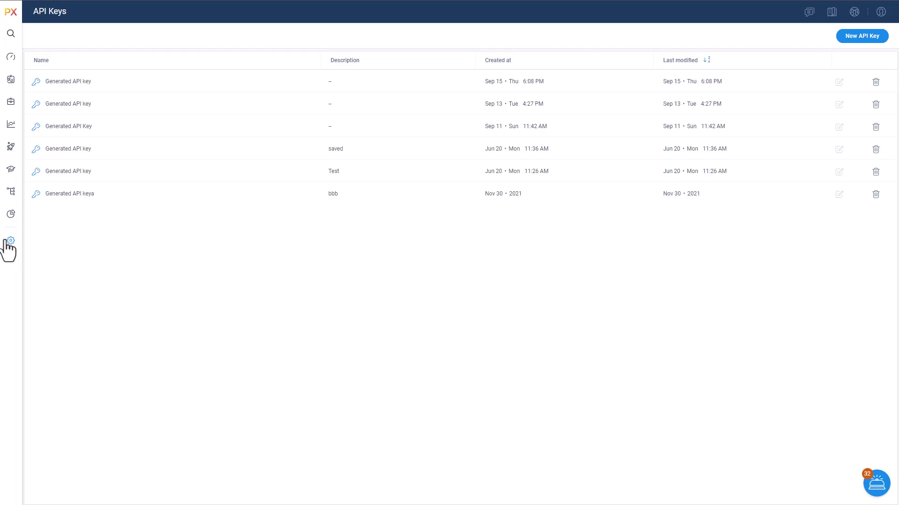
View the Localization settings under Gainsight PX Administration.
click(43, 241)
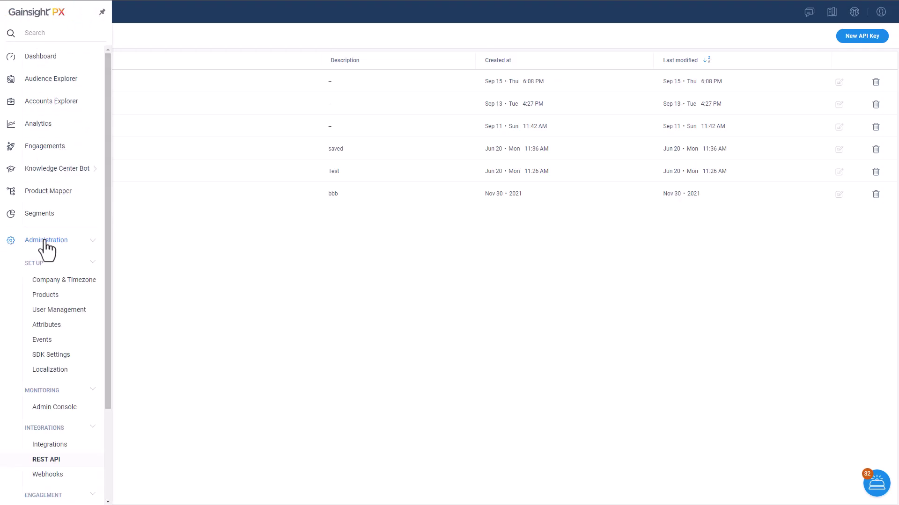
click(49, 371)
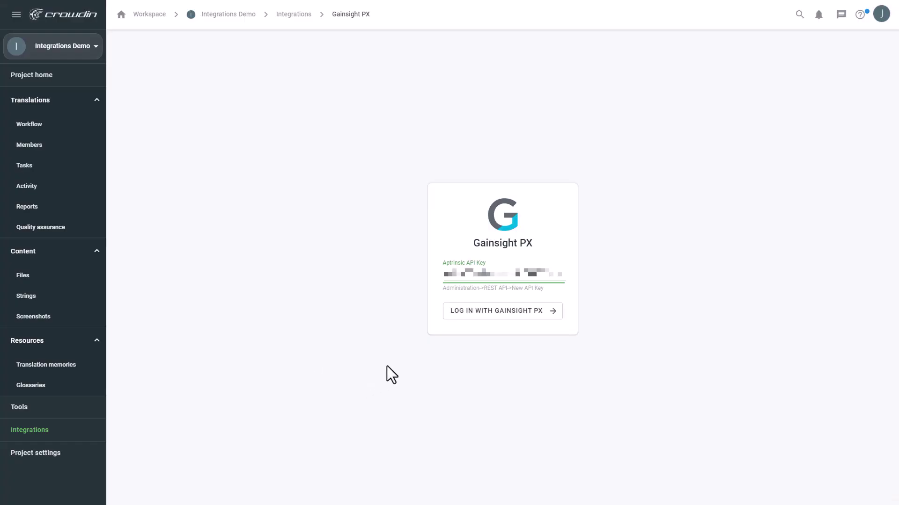
Log in with the Gainsight PX key and sync New Email Engagement into Crowdin.
click(497, 313)
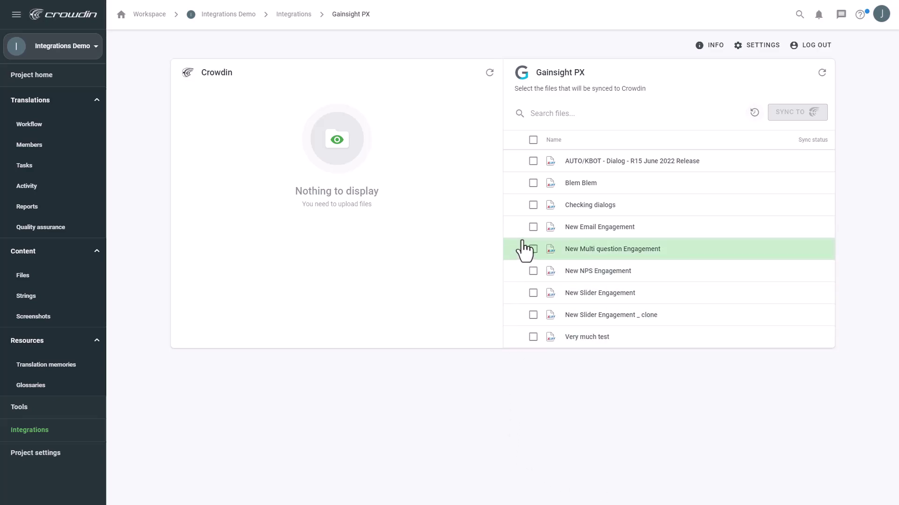
click(533, 228)
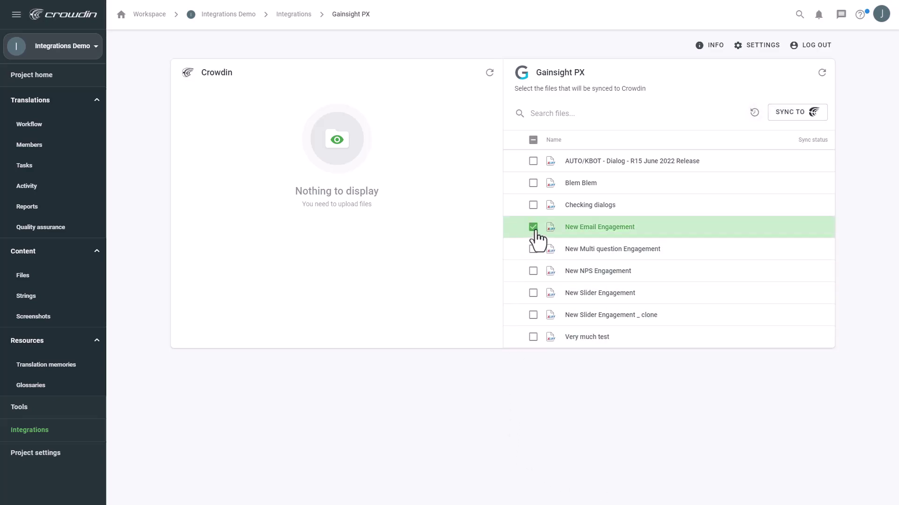
click(801, 118)
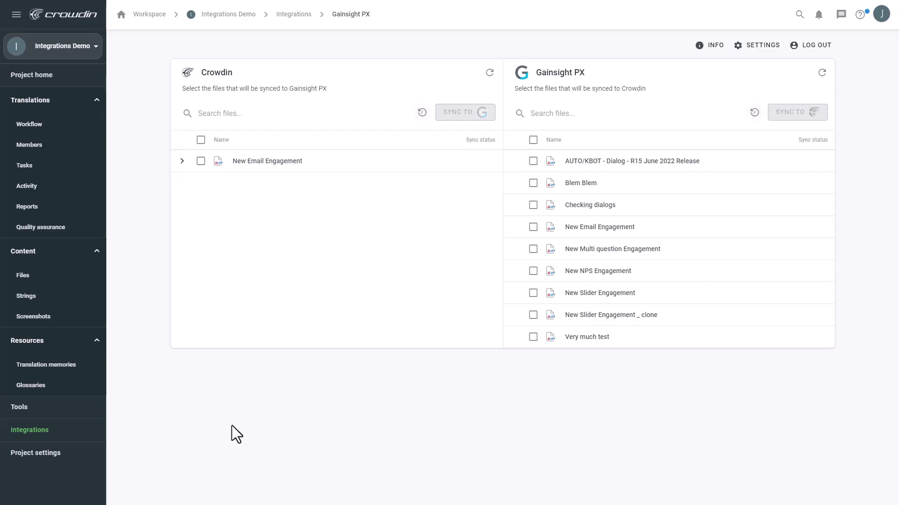
Export the French translation of New Email Engagement to Gainsight PX.
click(182, 161)
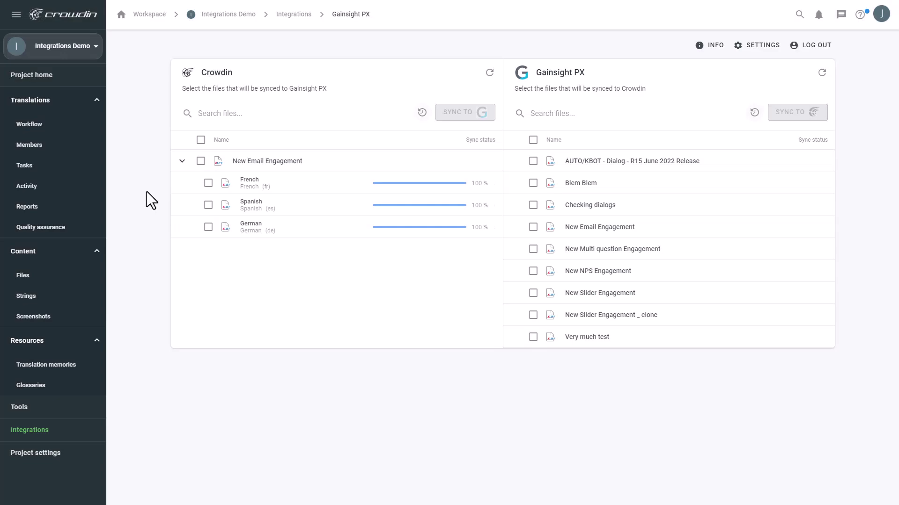
click(208, 183)
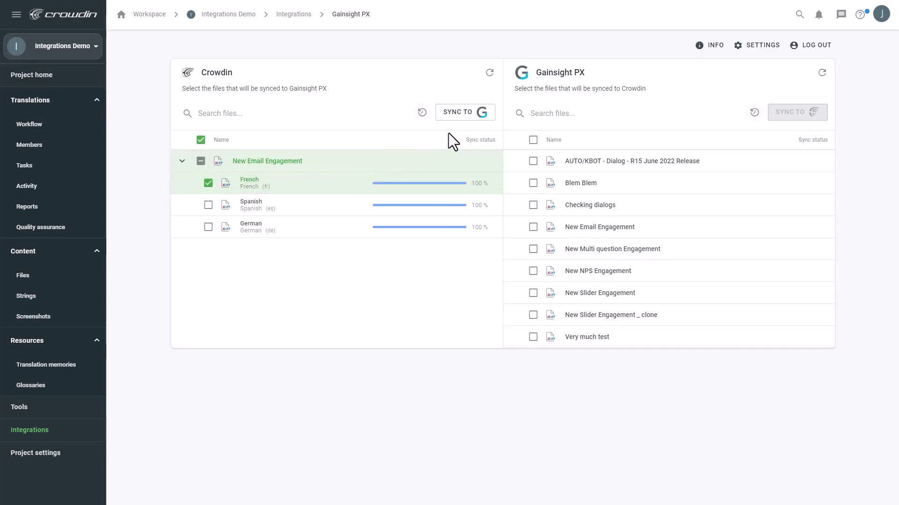
click(473, 114)
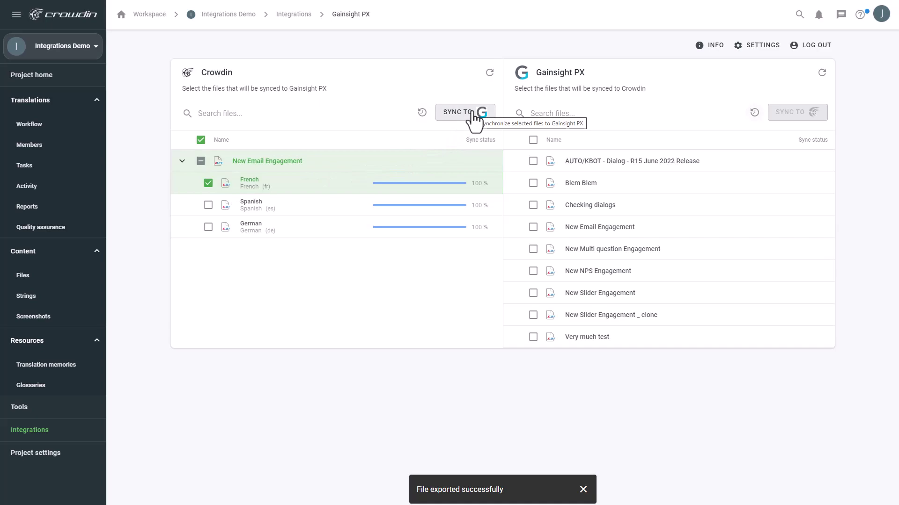